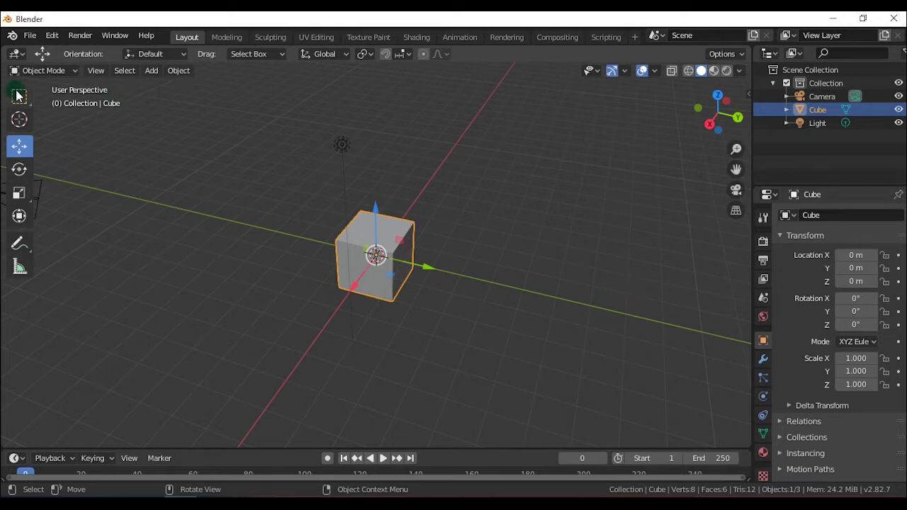
Switch the active tool from Move to Select Box with W, leaving the default cube unchanged.
key("w")
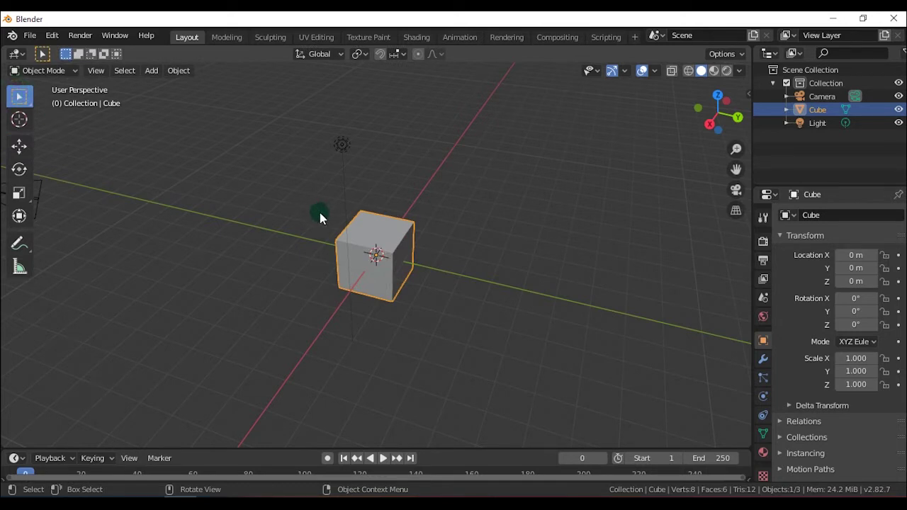
left_click(18, 193)
left_click_drag(426, 266, 470, 268)
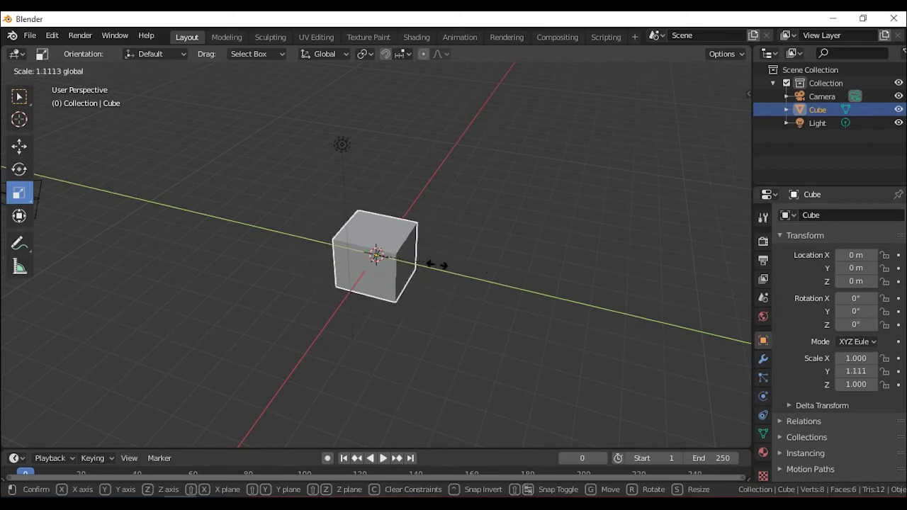
key("ctrl+z")
left_click(374, 234)
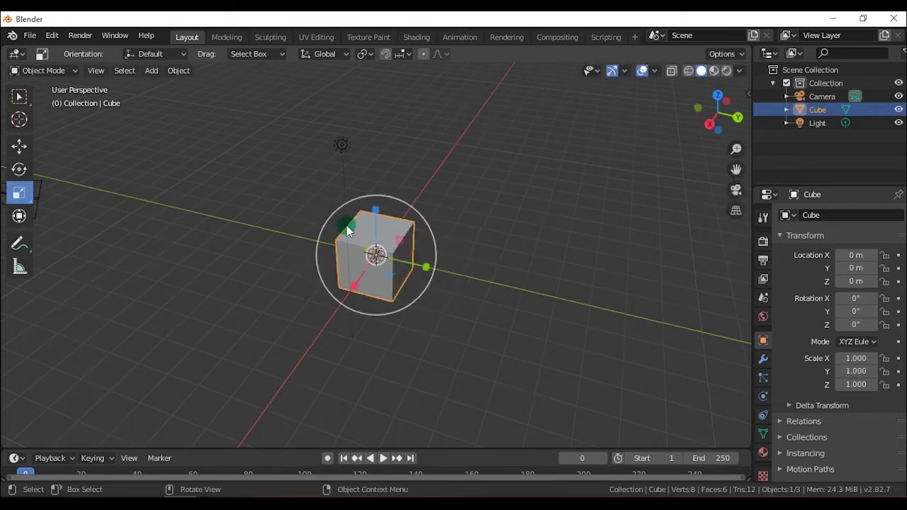
left_click(20, 96)
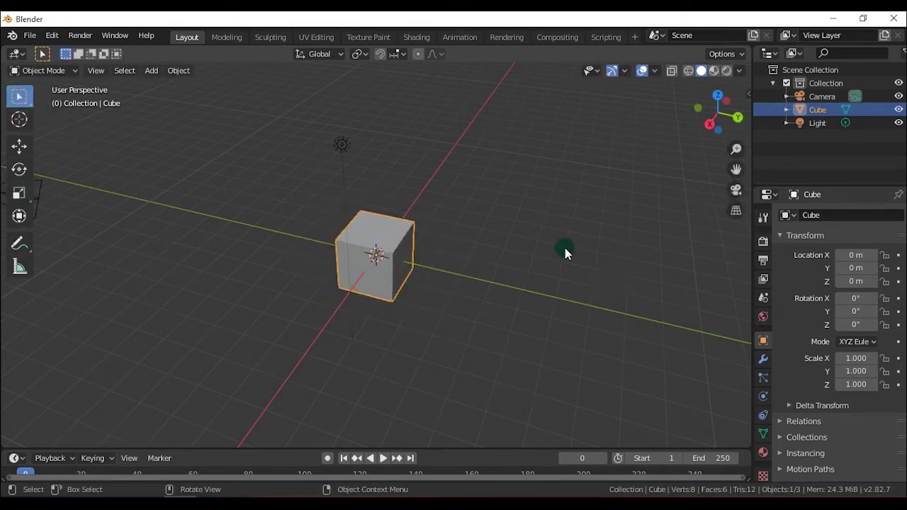
key("s")
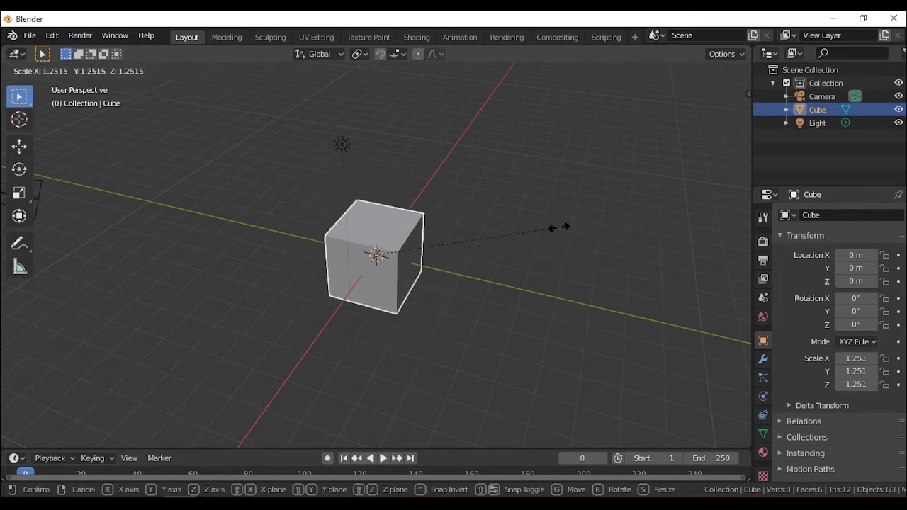
key("x")
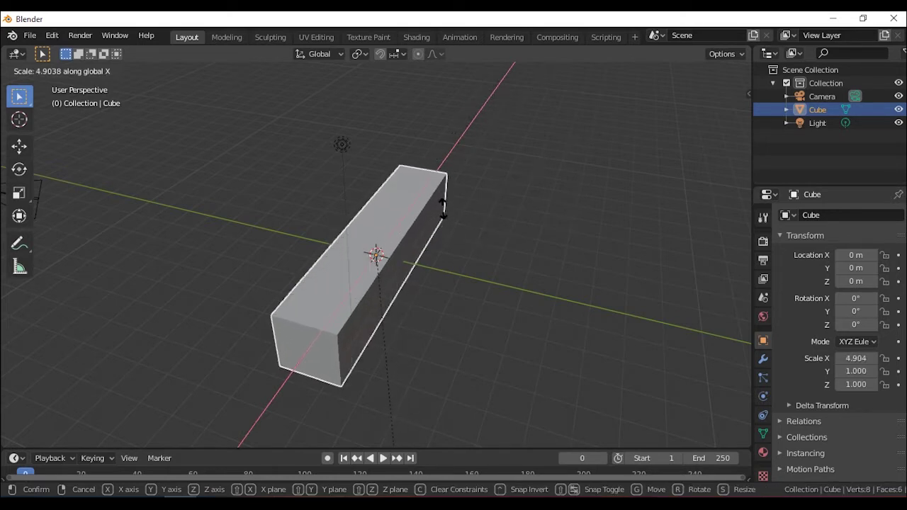
key("Escape")
middle_click_drag(420, 338, 503, 347)
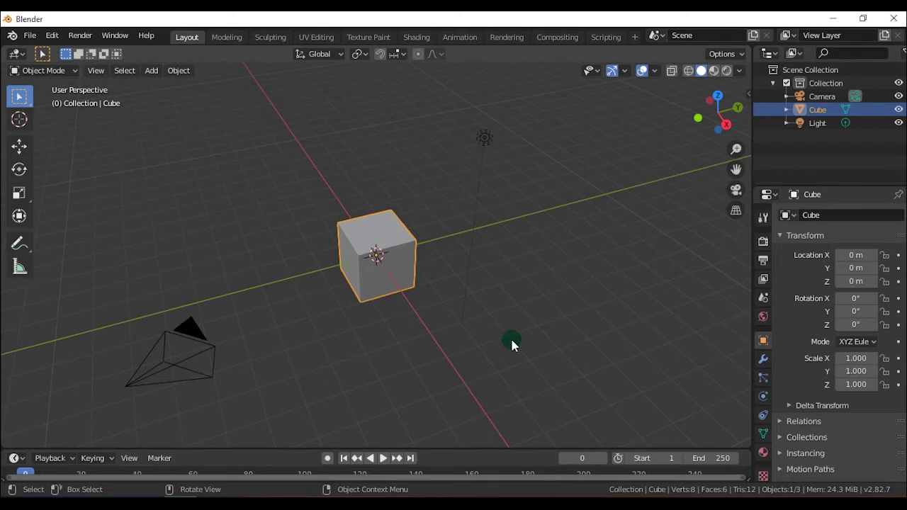
key("s")
key("y")
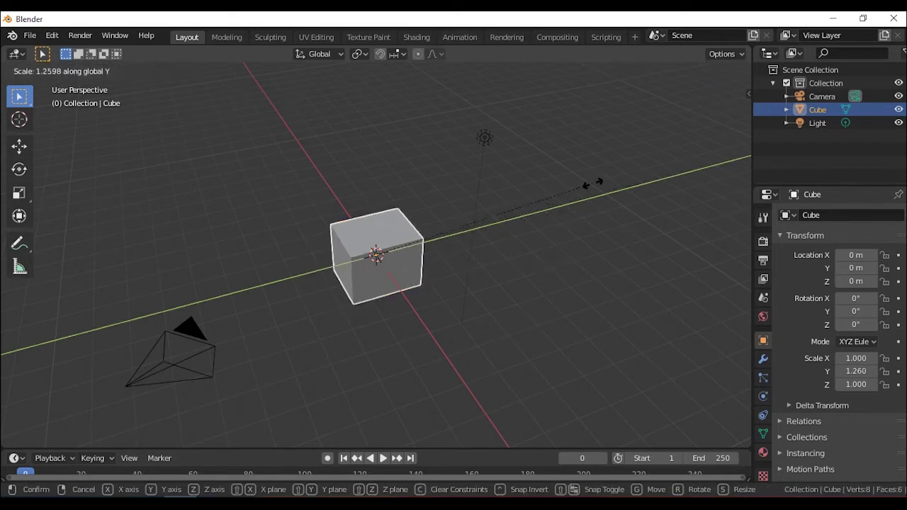
key("z")
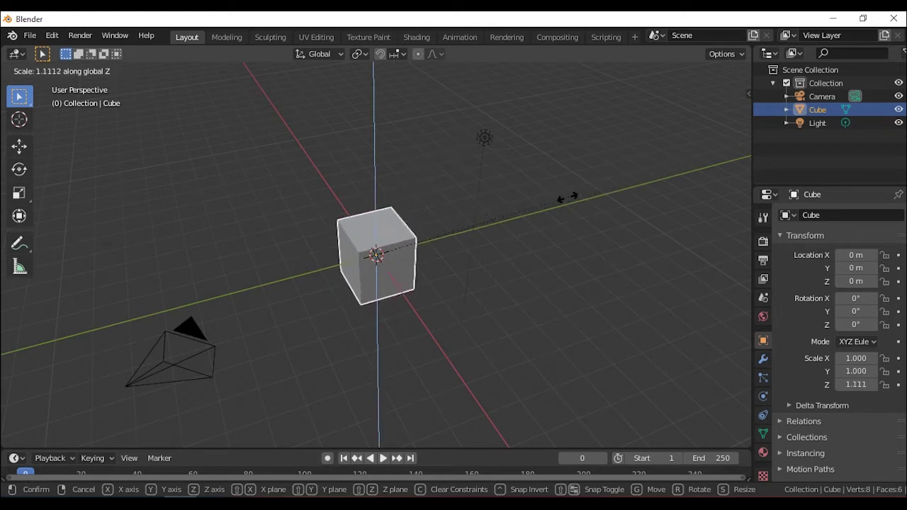
key("y")
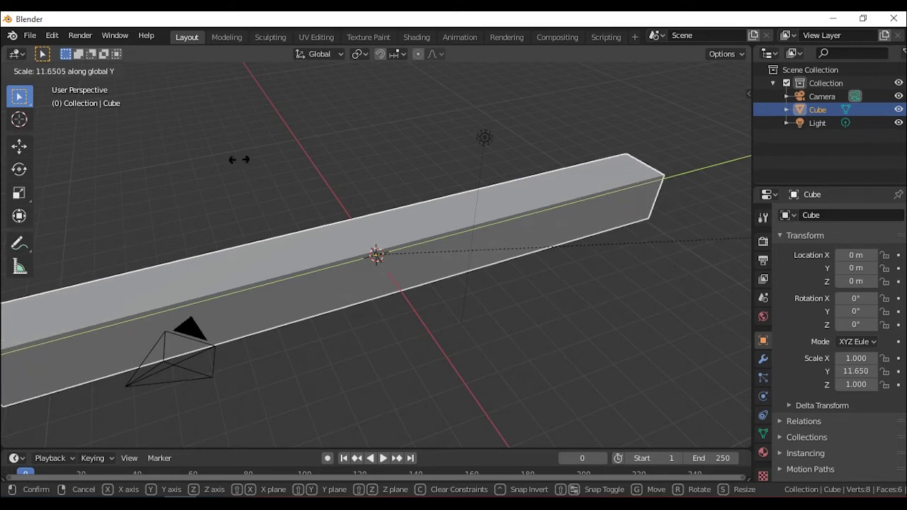
left_click(466, 158)
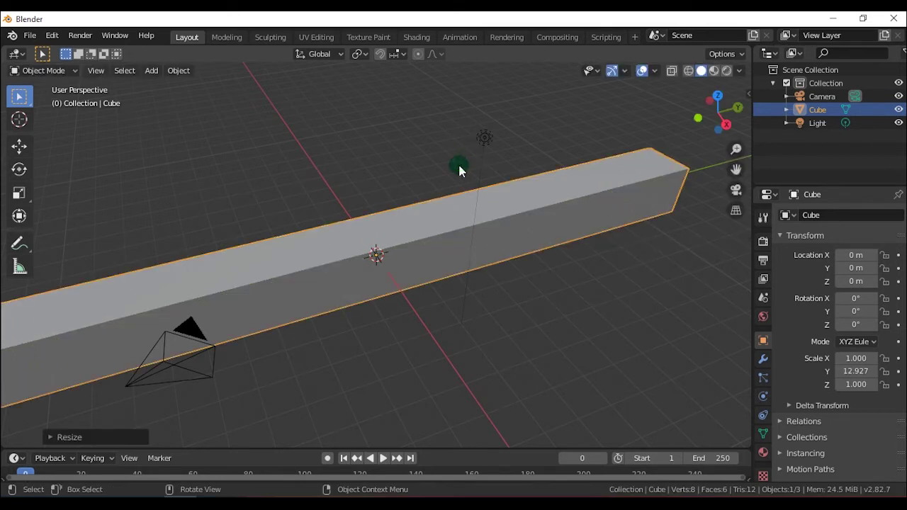
key("ctrl+z")
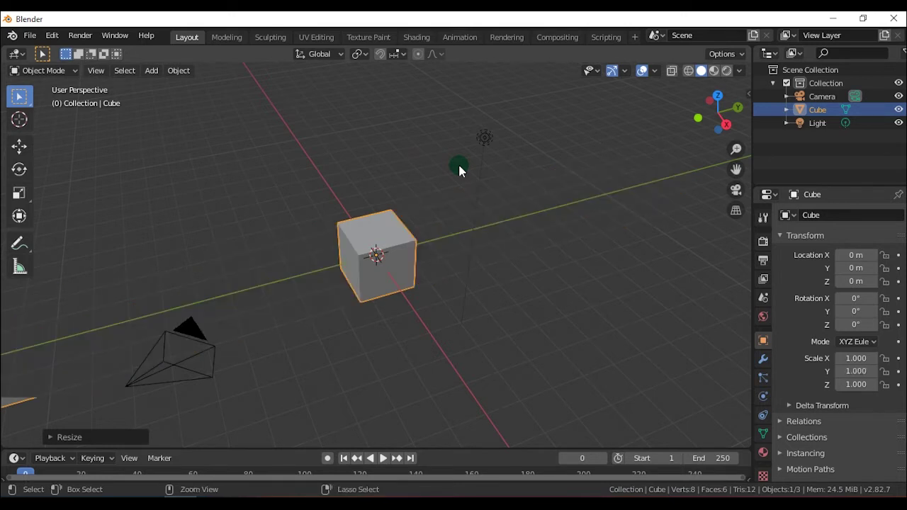
middle_click_drag(495, 272, 512, 289)
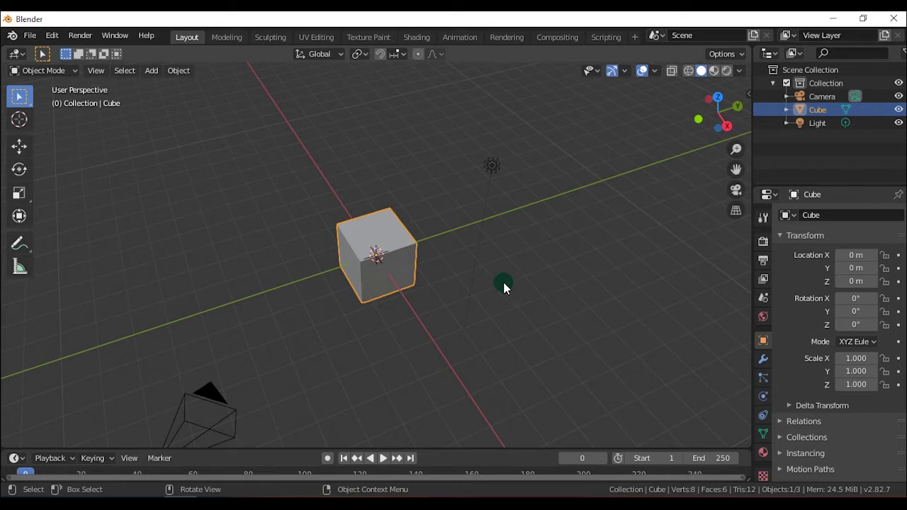
middle_click_drag(564, 330, 530, 313)
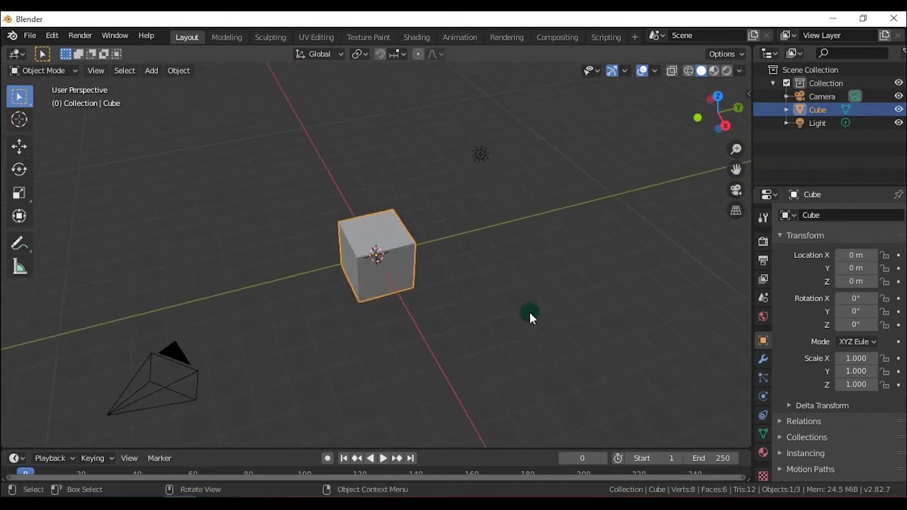
key("s")
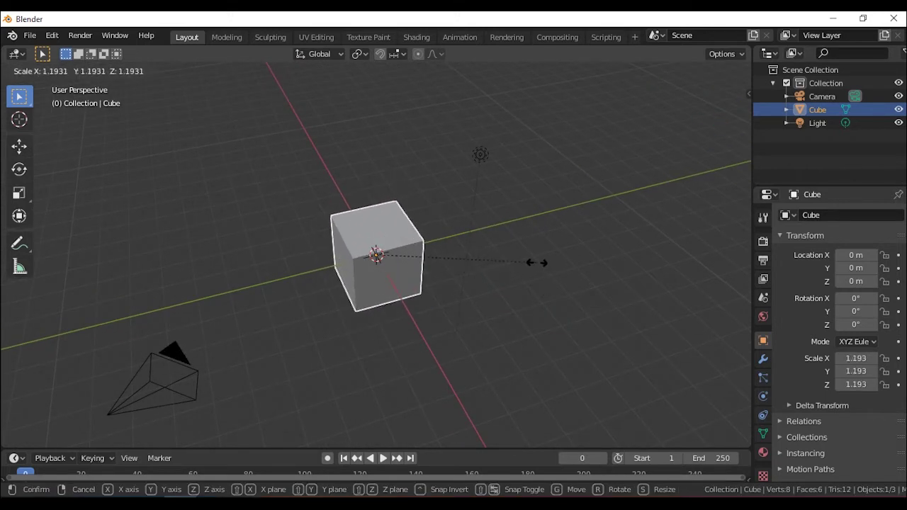
key("ctrl")
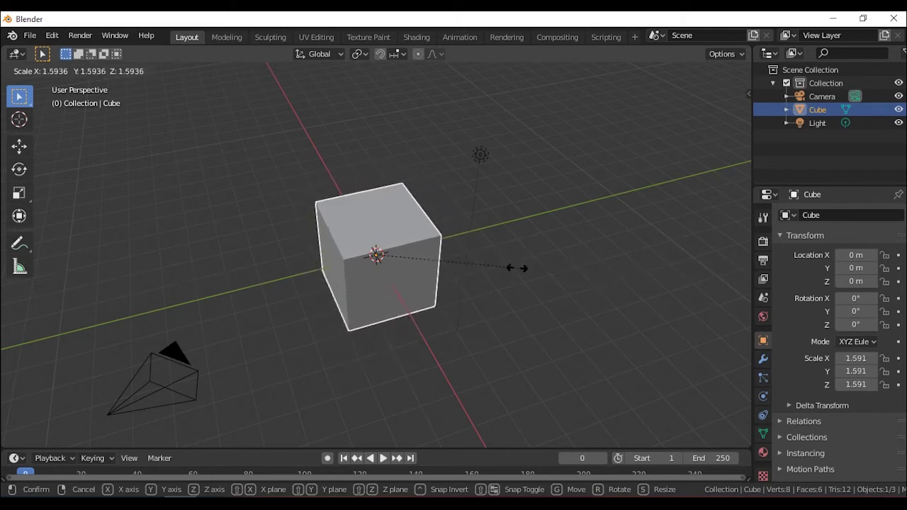
right_click(622, 287)
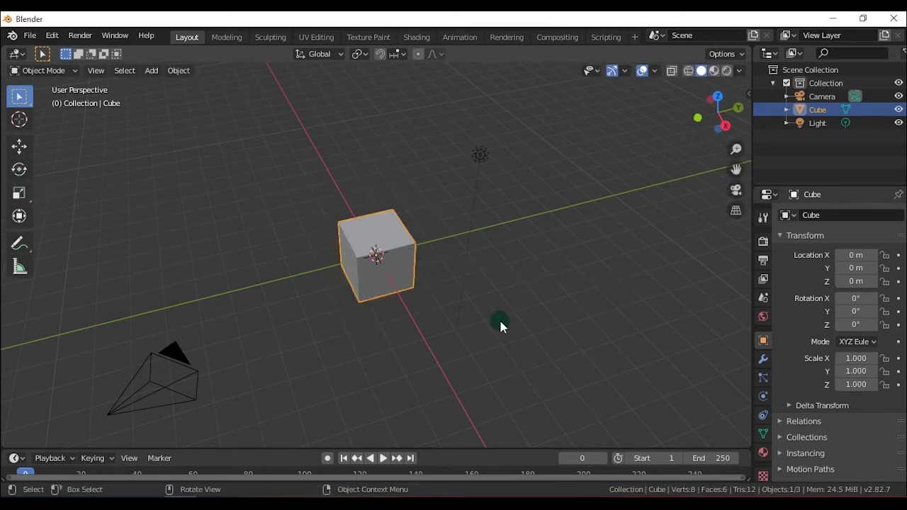
middle_click_drag(500, 323, 428, 283)
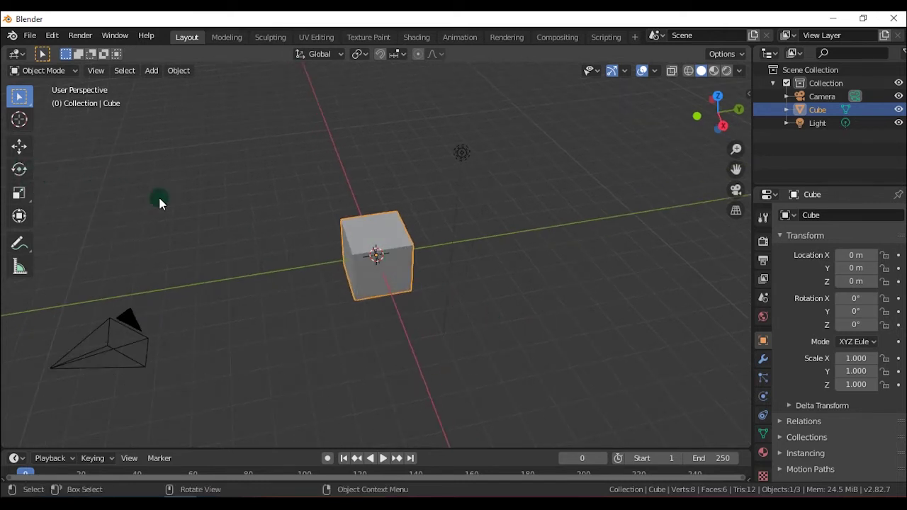
key("r")
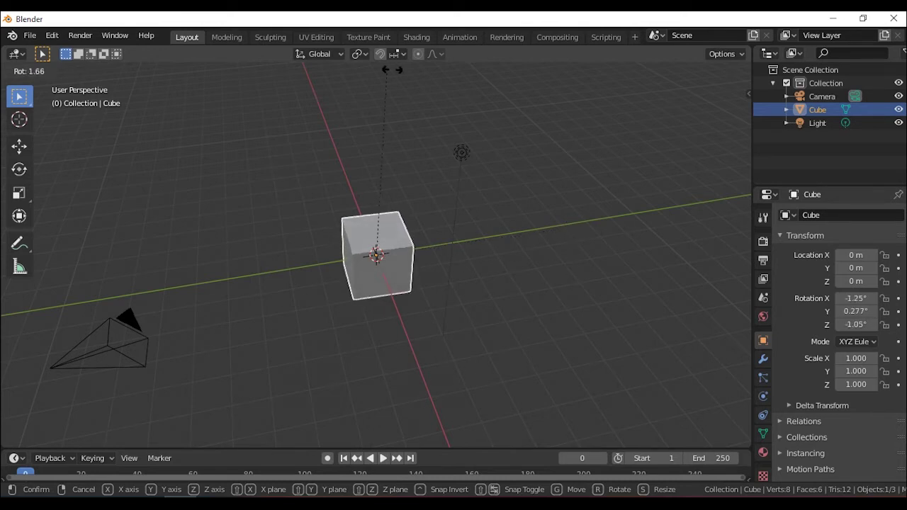
key("Escape")
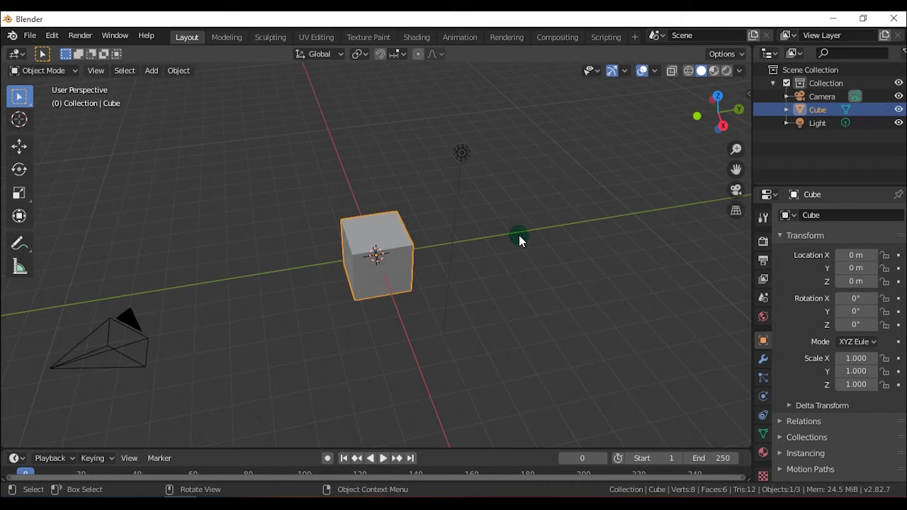
Move the cube along X to -2.2741 m, then reveal its transform values in the sidebar.
key("g")
key("x")
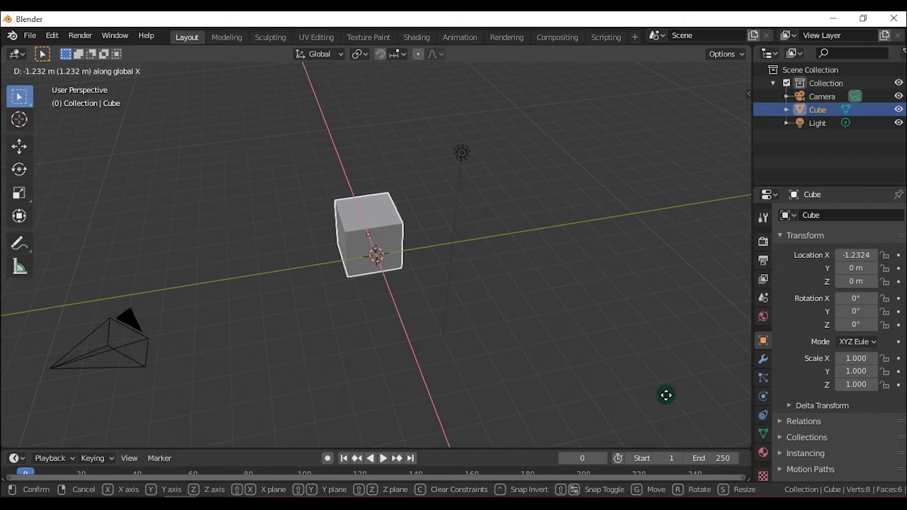
left_click(618, 345)
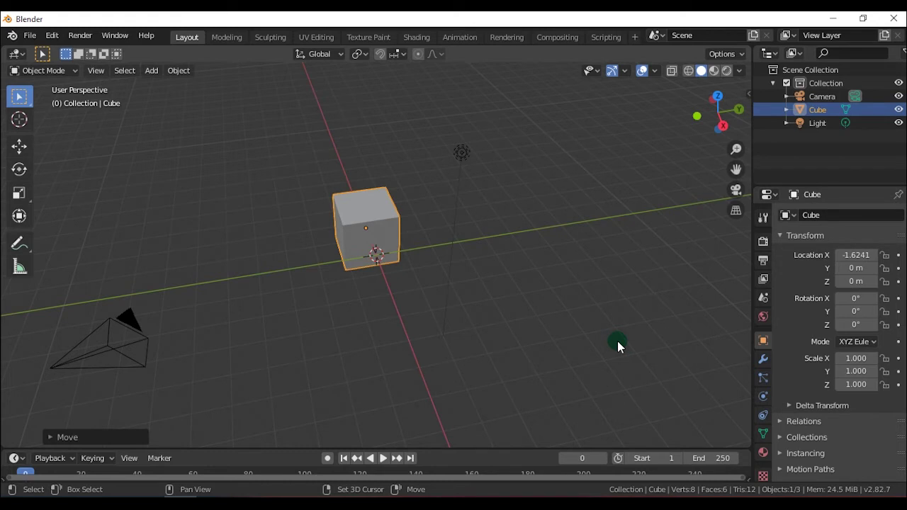
middle_click_drag(617, 341, 576, 330)
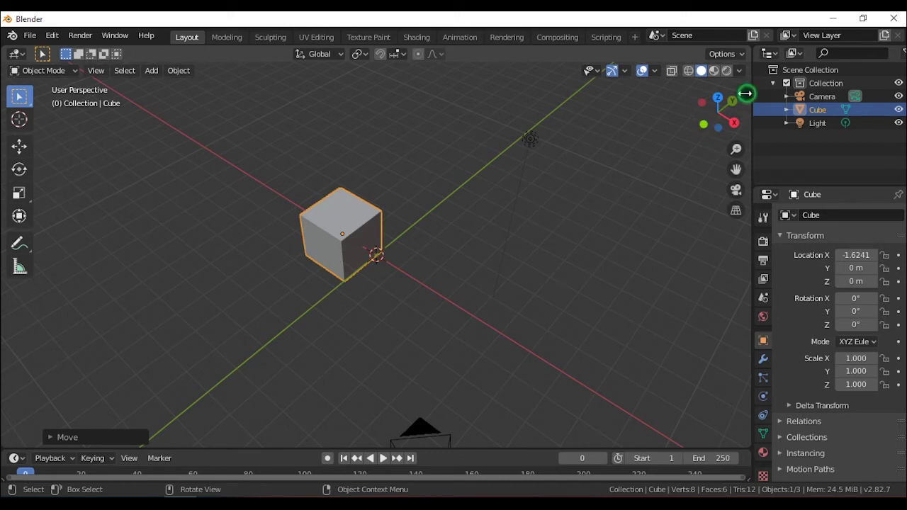
mouse_move(735, 93)
left_mouse_down()
mouse_move(604, 105)
mouse_move(649, 121)
mouse_move(659, 139)
left_mouse_up()
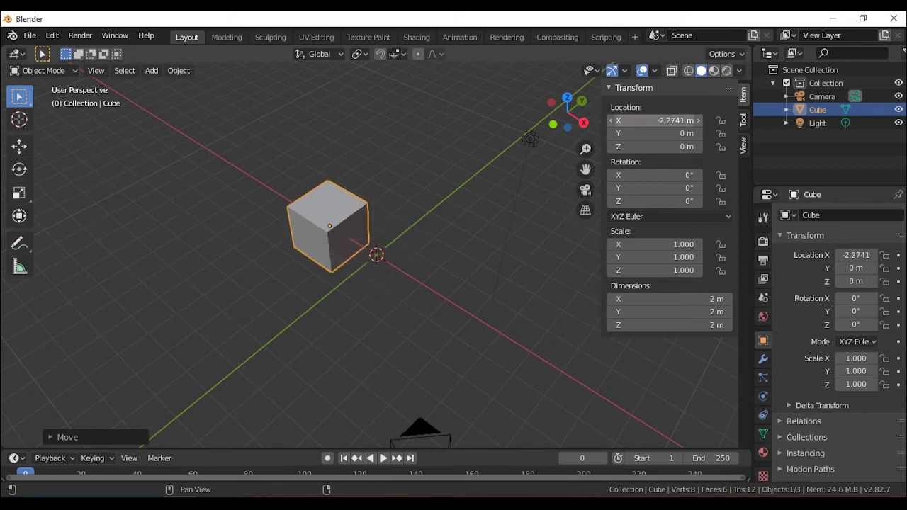
Shift the cube to Y 0.74 m, Z 0.85 m, tilt it slightly, and stretch its scale along X and Y.
mouse_move(659, 133)
left_mouse_down()
mouse_move(673, 134)
mouse_move(673, 146)
left_mouse_up()
mouse_move(640, 174)
left_mouse_down()
mouse_move(652, 175)
mouse_move(656, 201)
left_mouse_up()
mouse_move(641, 244)
left_mouse_down()
mouse_move(681, 257)
mouse_move(642, 270)
left_mouse_up()
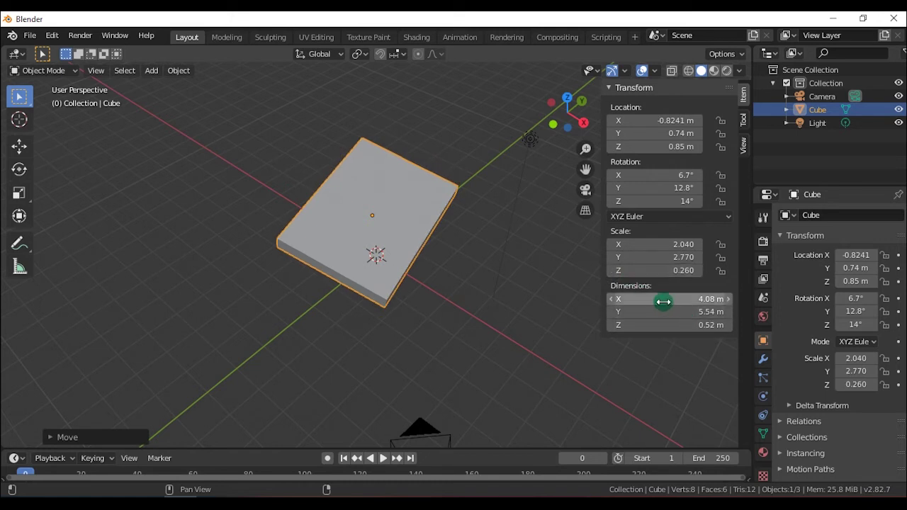
Set the block's X dimension to 5.78 m, adjust its Y dimension, and narrow the sidebar.
left_click_drag(662, 299, 685, 299)
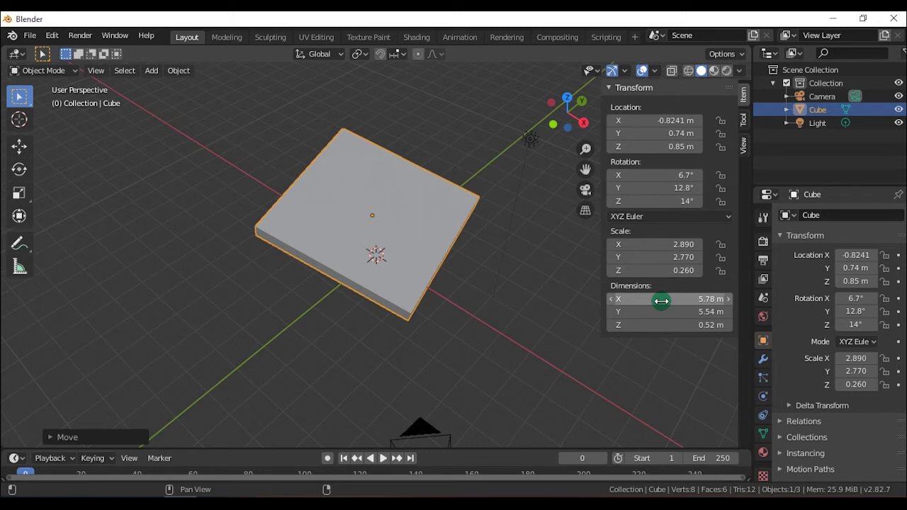
mouse_move(663, 312)
left_mouse_down()
mouse_move(694, 339)
mouse_move(681, 323)
left_mouse_up()
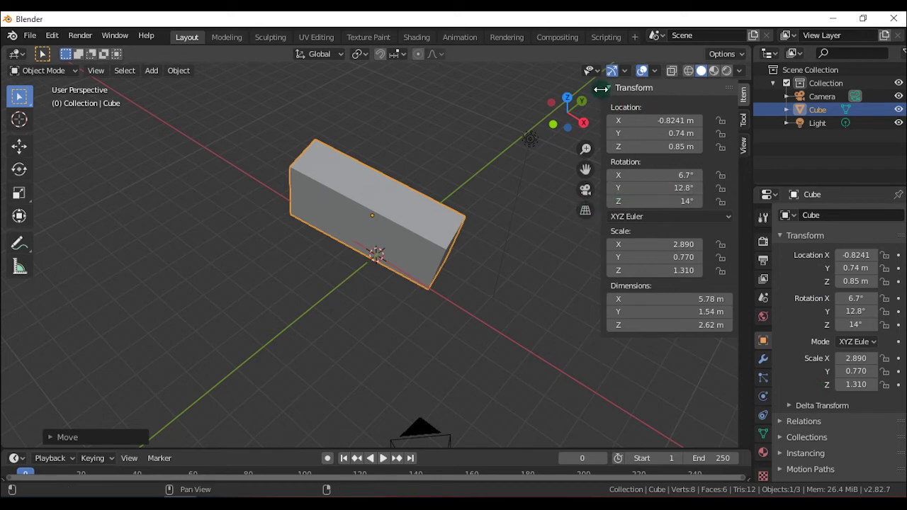
left_click_drag(600, 101, 750, 113)
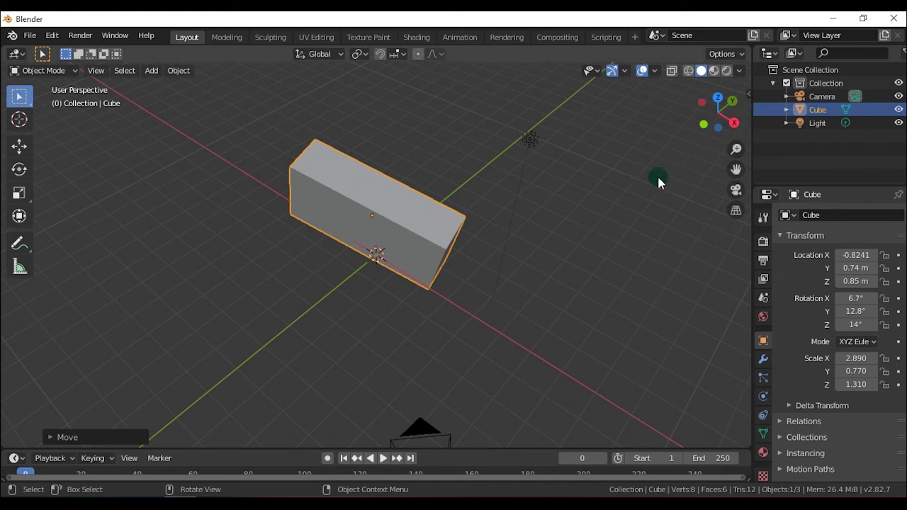
Undo the latest resizing so the block's scale returns to 2.040, 2.770, 1.000.
key("n")
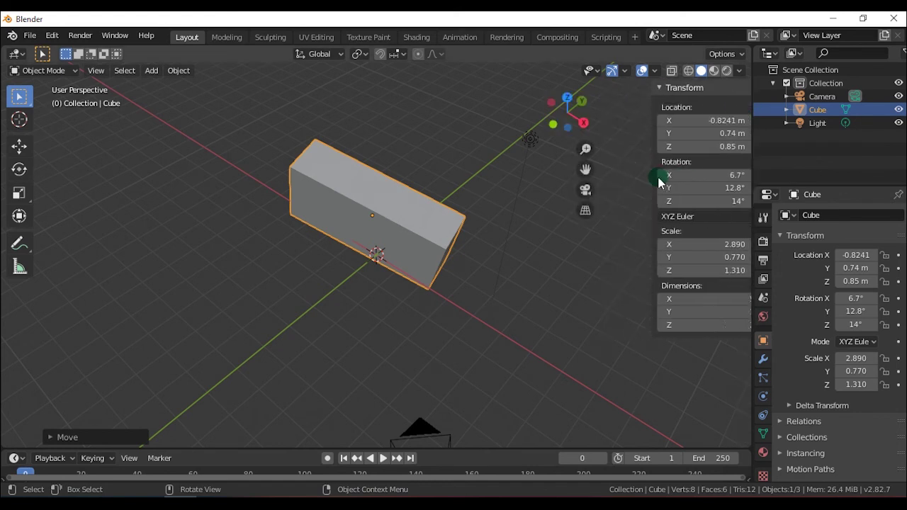
key("n")
key("n")
key("n")
key("n")
key("n")
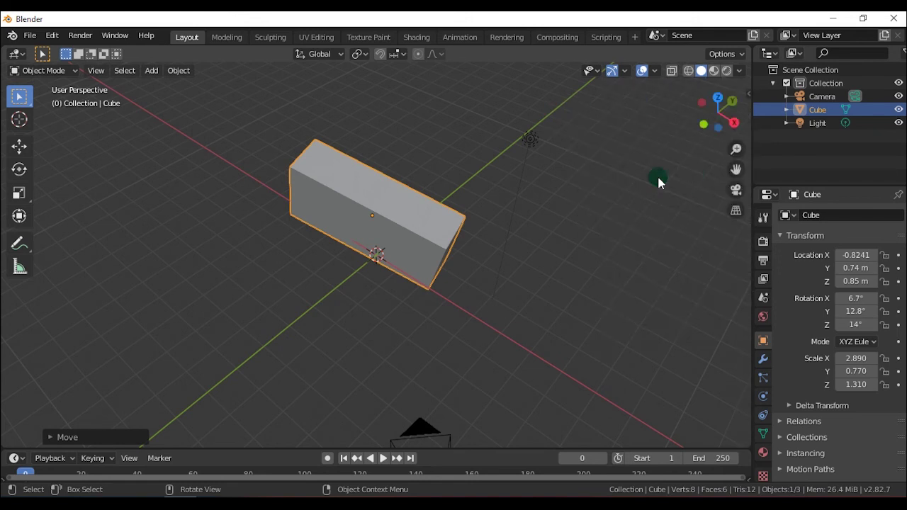
key("n")
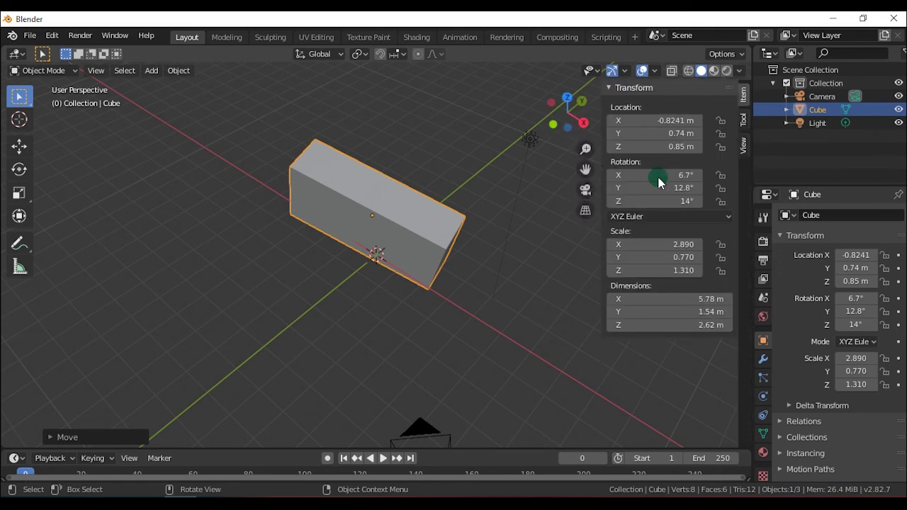
key("n")
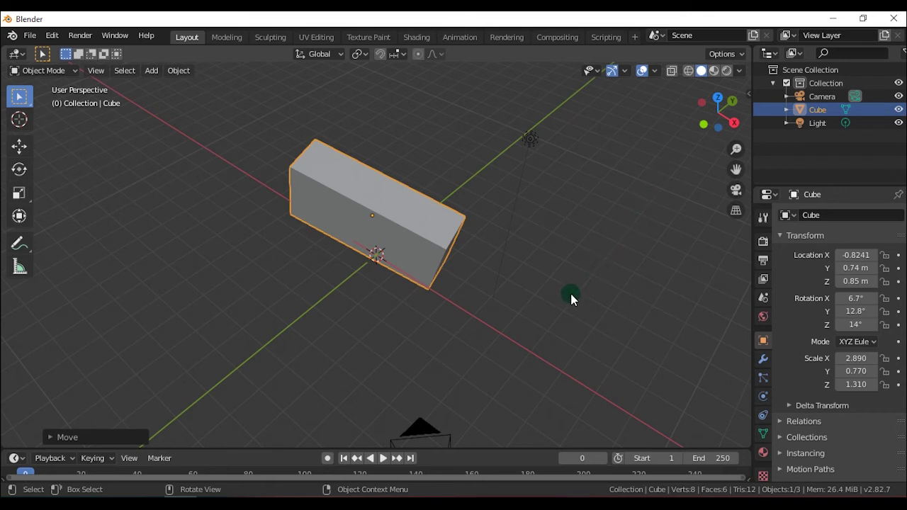
key("ctrl+z")
key("ctrl+z")
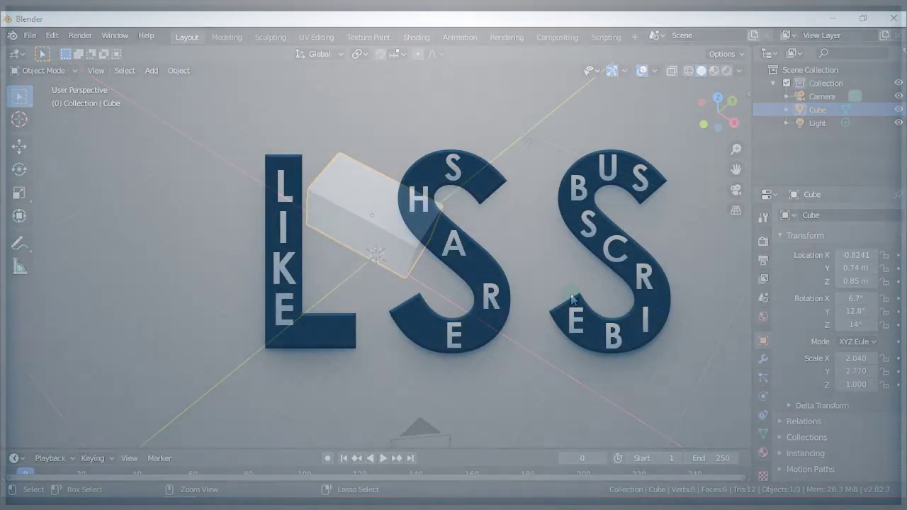